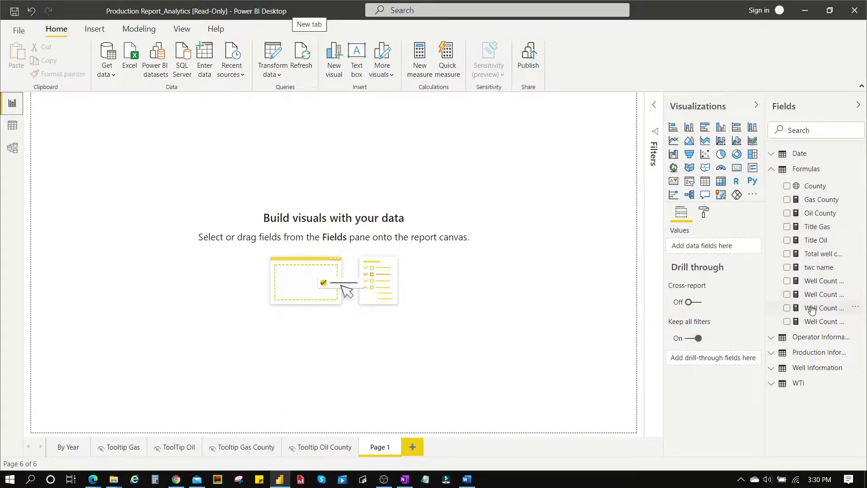
Step: Browse the Operator Information and Production Information fields, then select the Formulas table
click(775, 339)
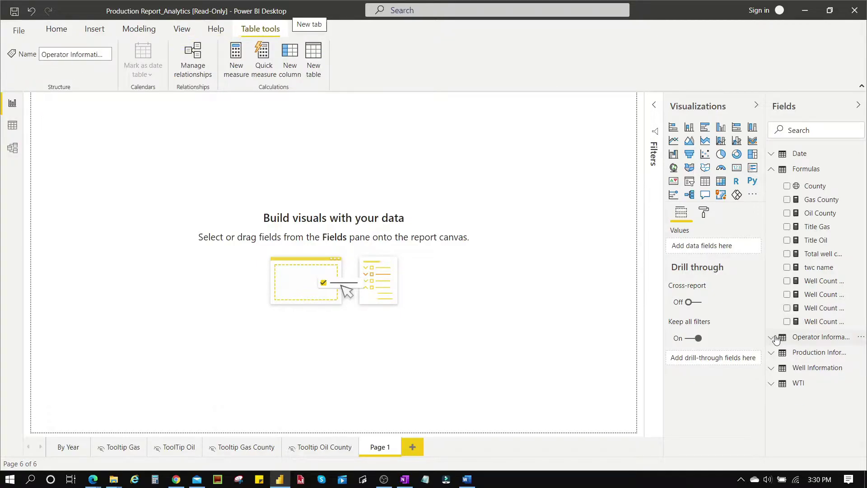
click(776, 338)
click(774, 354)
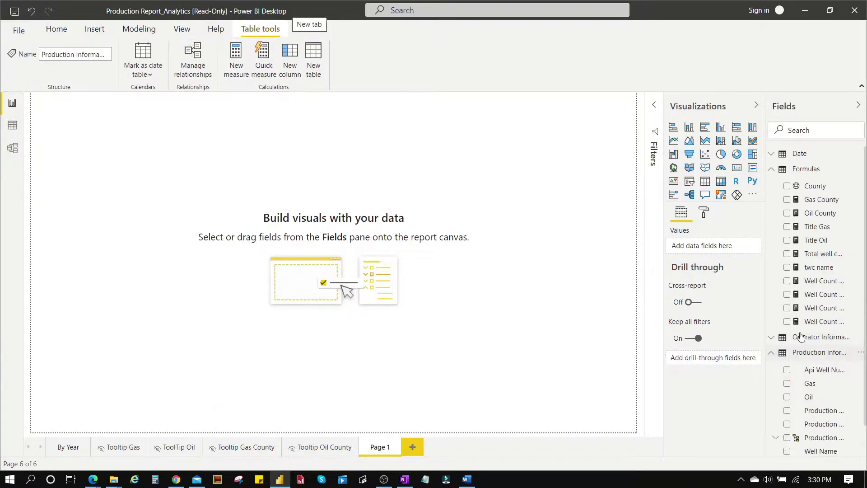
scroll(827, 345, down, 1)
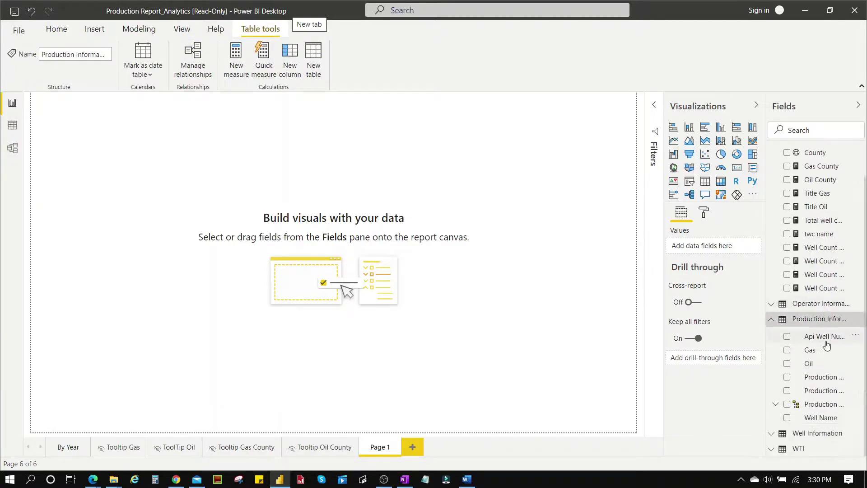
click(771, 319)
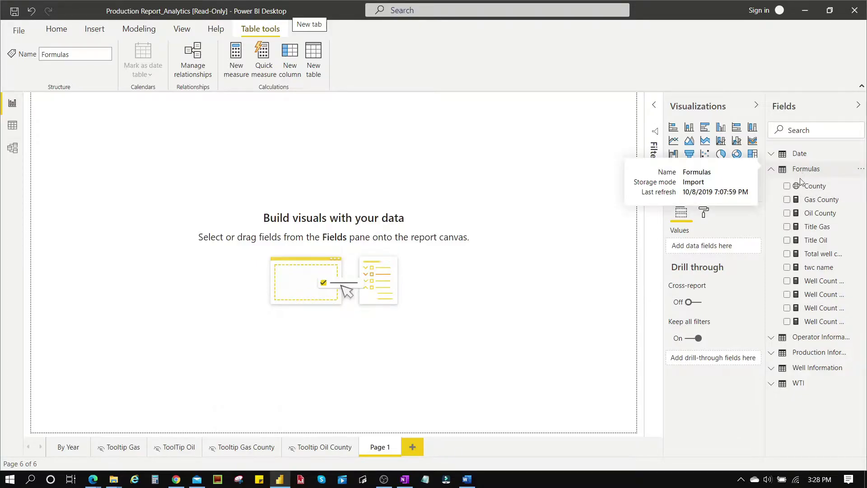
click(806, 172)
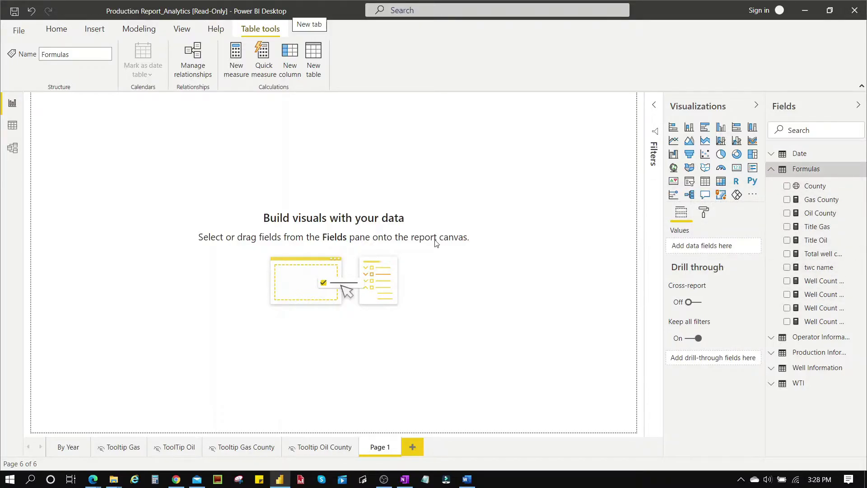
Step: Switch to Model view and expand the Formulas table to list its measures
click(13, 148)
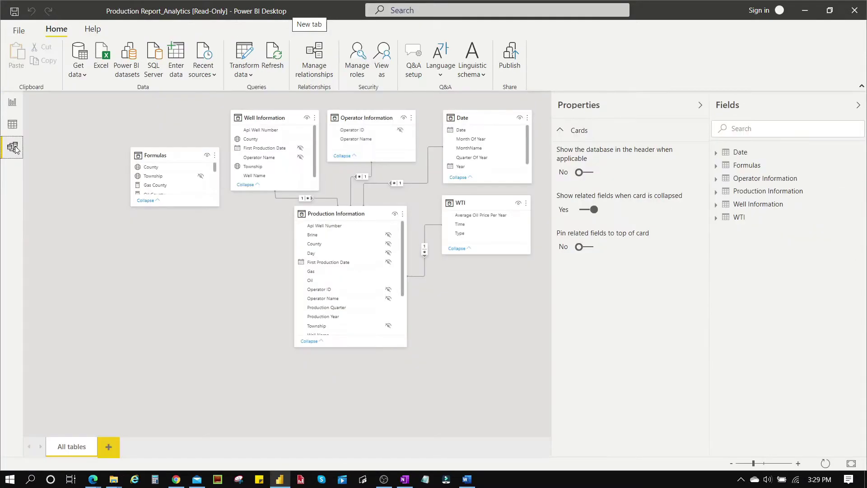
click(732, 166)
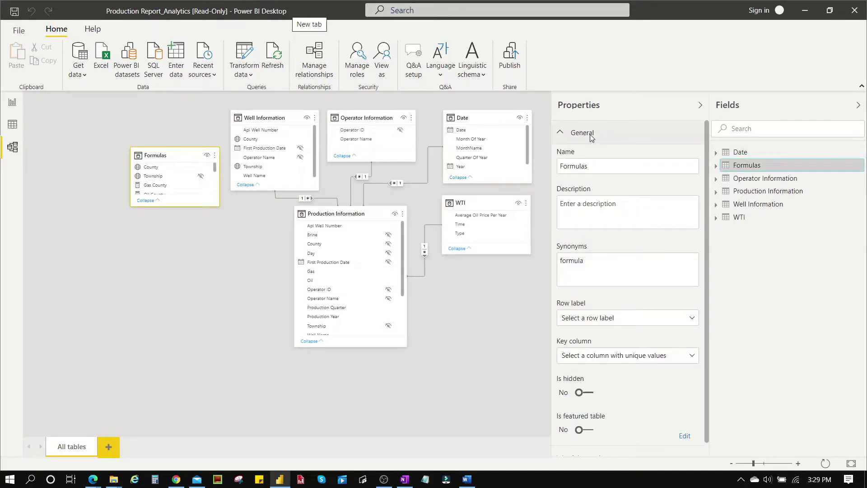
click(716, 167)
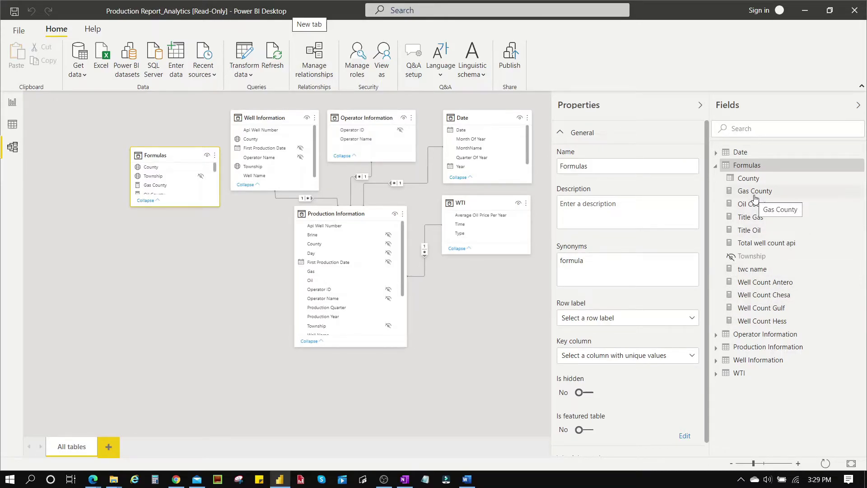
click(767, 242)
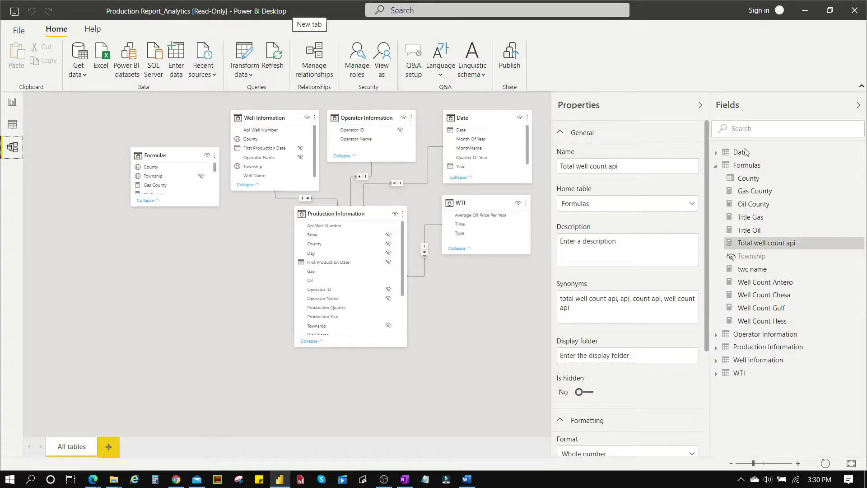
Step: Select all ten Formulas measures together, from Gas County through Well Count Hess
click(753, 192)
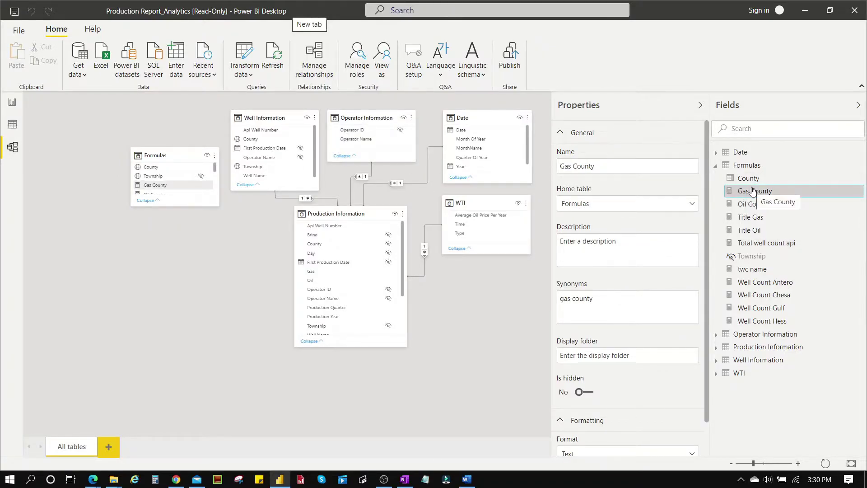
ctrl+click(754, 204)
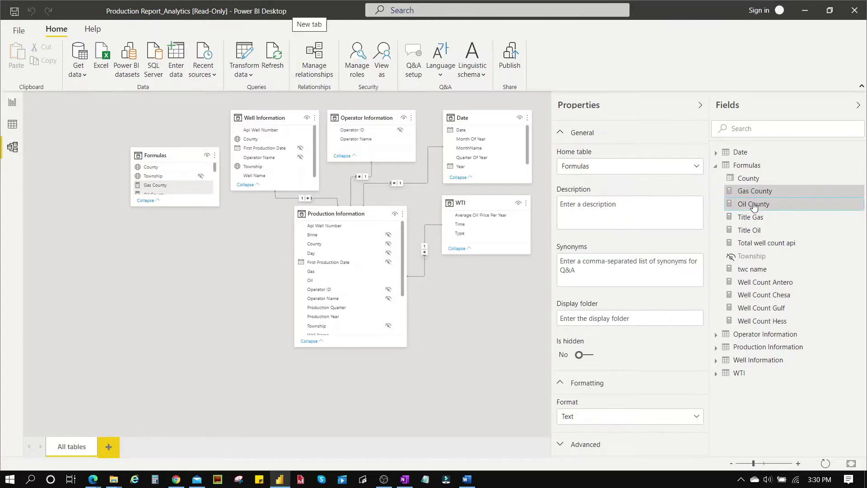
ctrl+click(752, 218)
ctrl+click(751, 229)
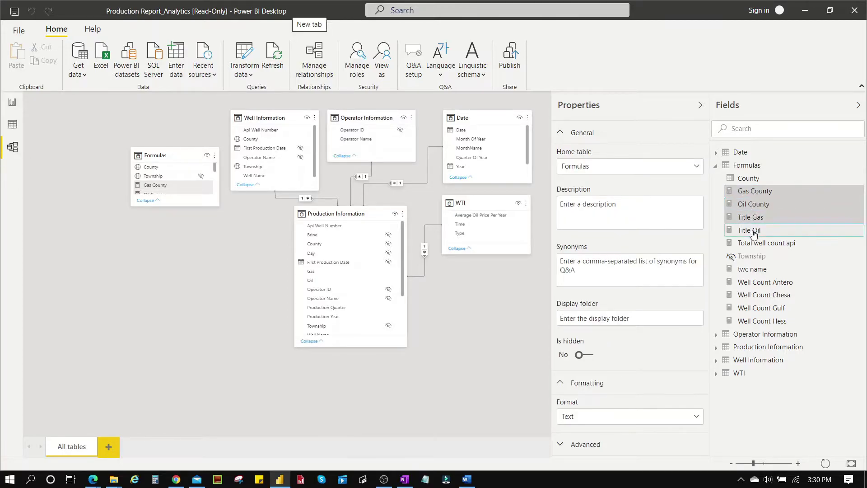
ctrl+click(753, 243)
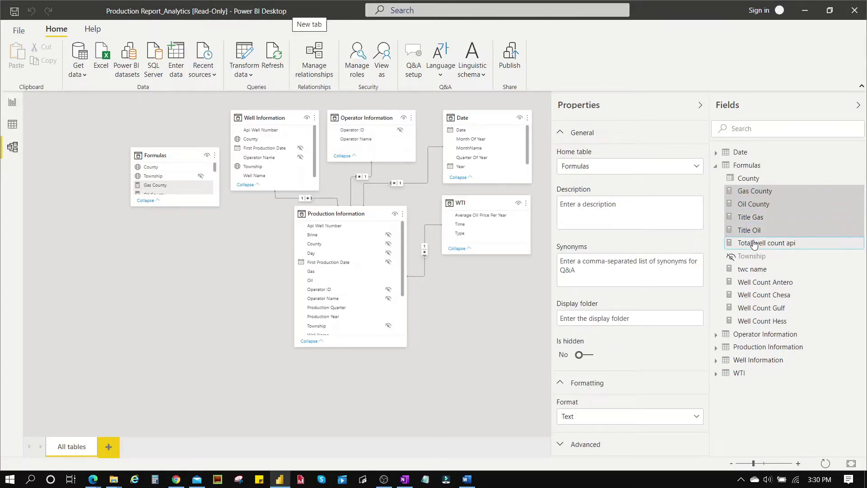
ctrl+click(750, 271)
ctrl+click(749, 281)
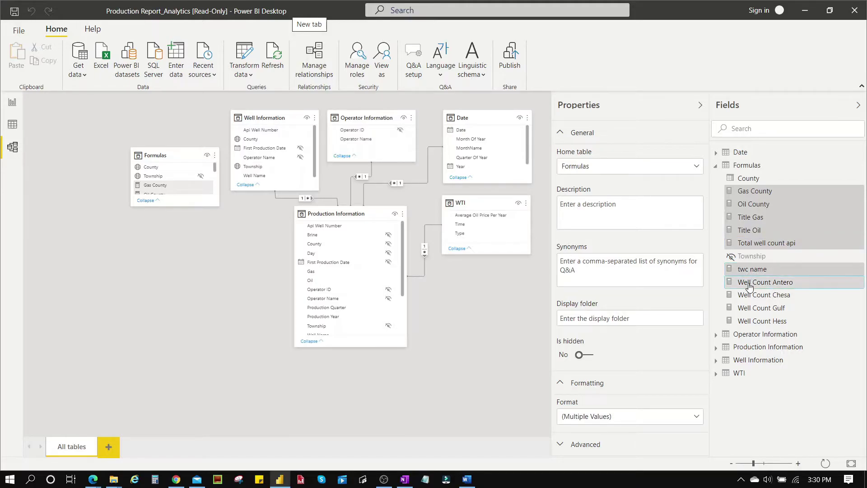
ctrl+click(750, 296)
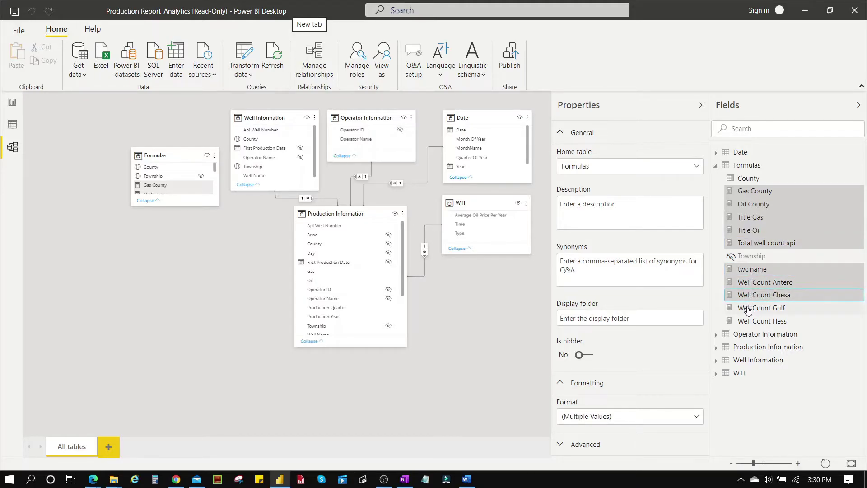
ctrl+click(749, 309)
ctrl+click(746, 321)
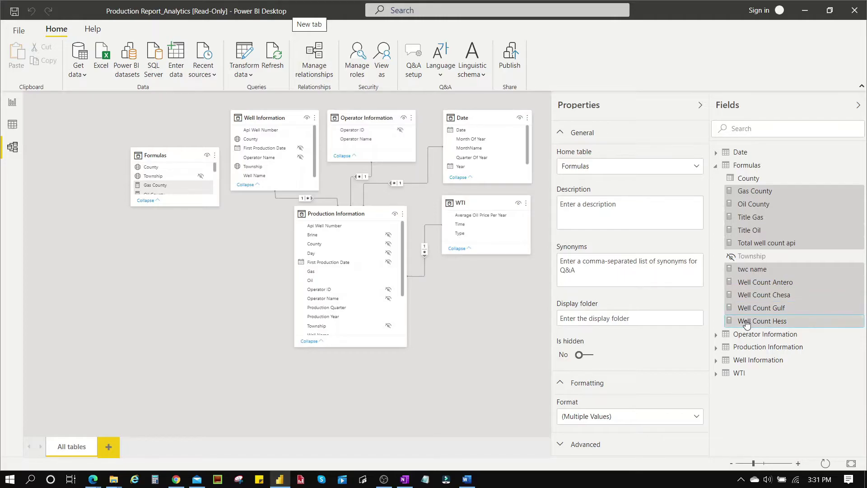
click(585, 318)
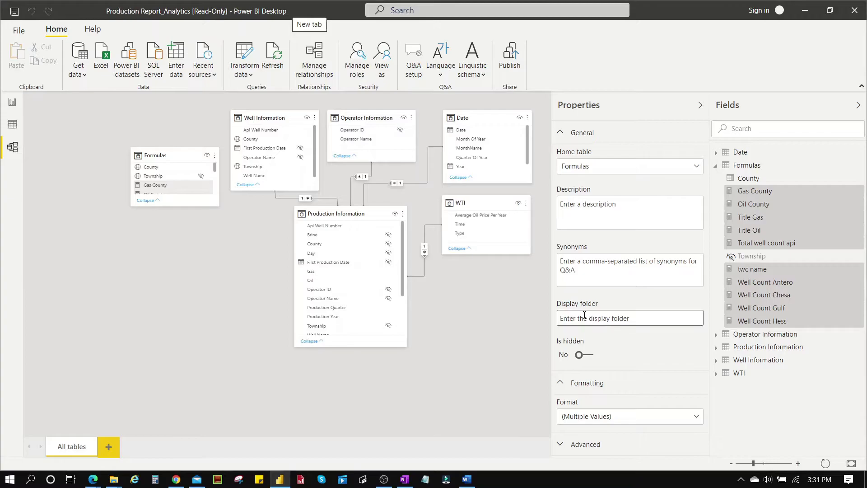
Step: Set display folder 'Measures' and description 'All measures under formula table for easy access…'
text(Measures)
click(606, 219)
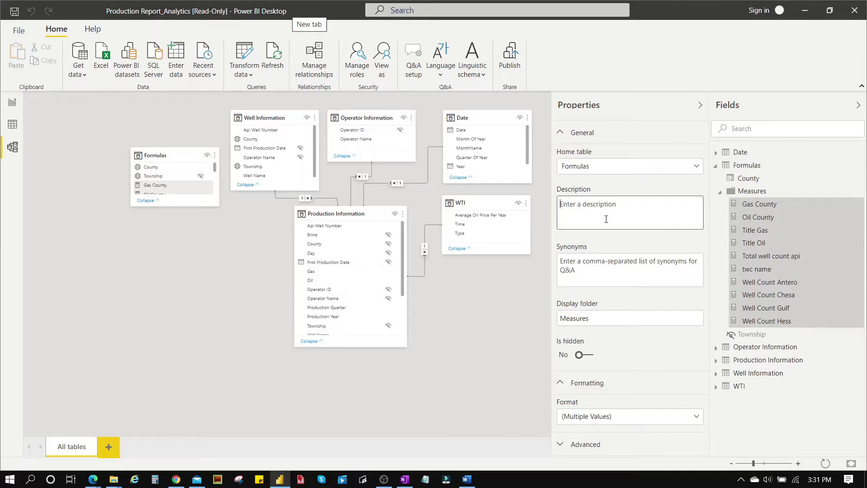
text(All measures under formula table for e)
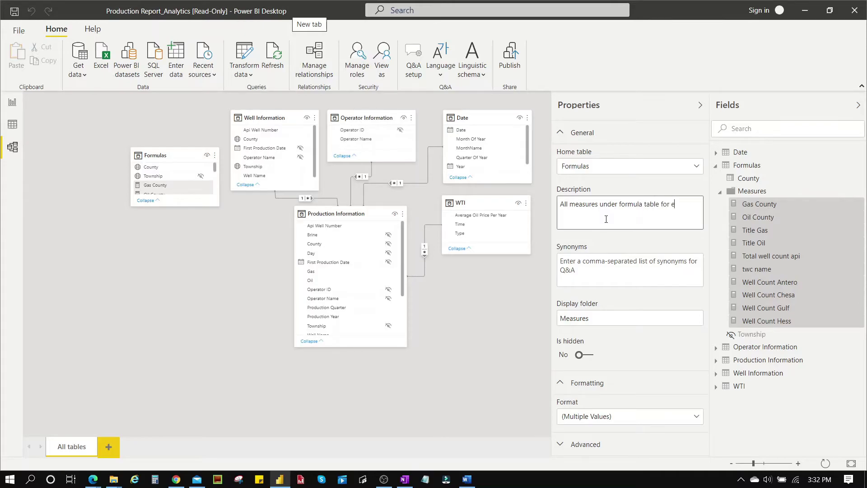
text(asy access. This include information about well count, gas county etc)
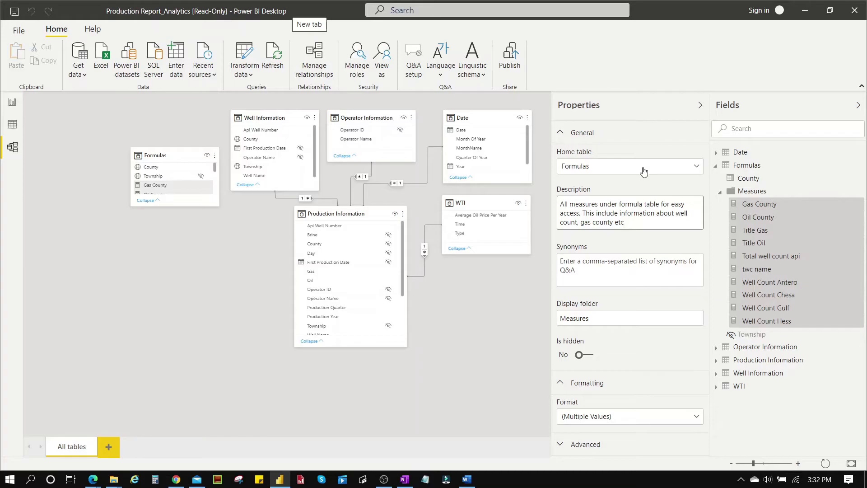
key(Return)
key(BackSpace)
Step: Expand the new Measures folder in Fields to check it holds the measures
click(720, 194)
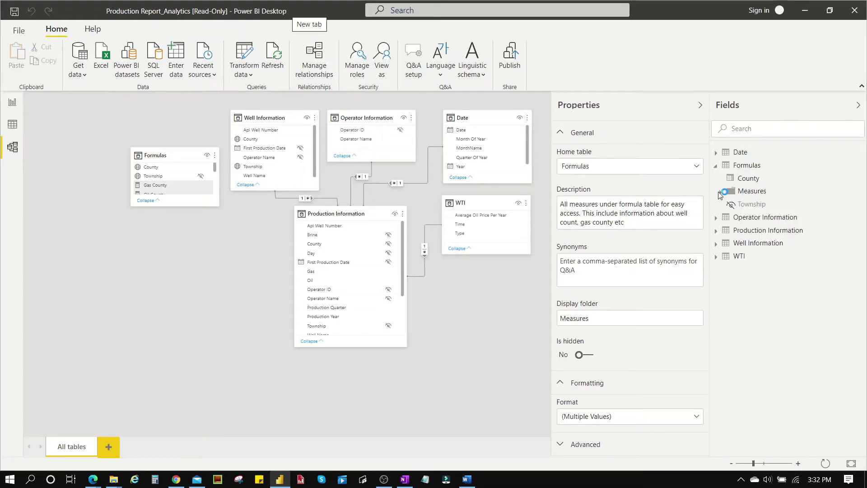
click(721, 194)
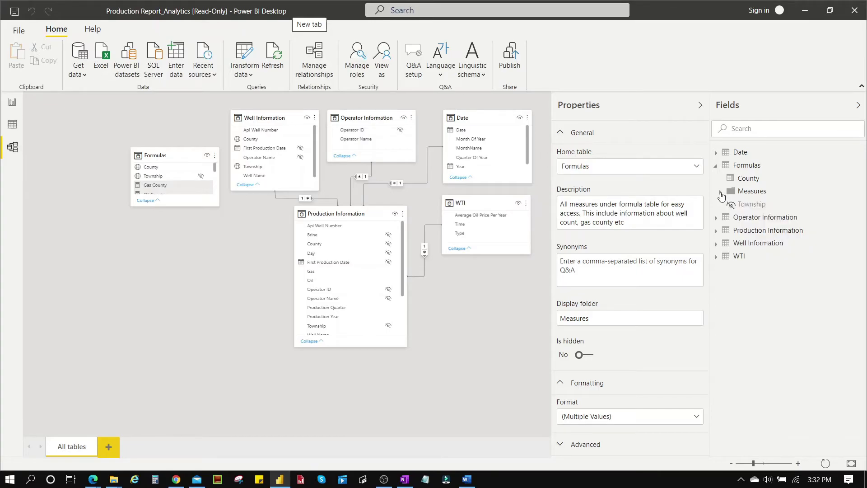
click(721, 194)
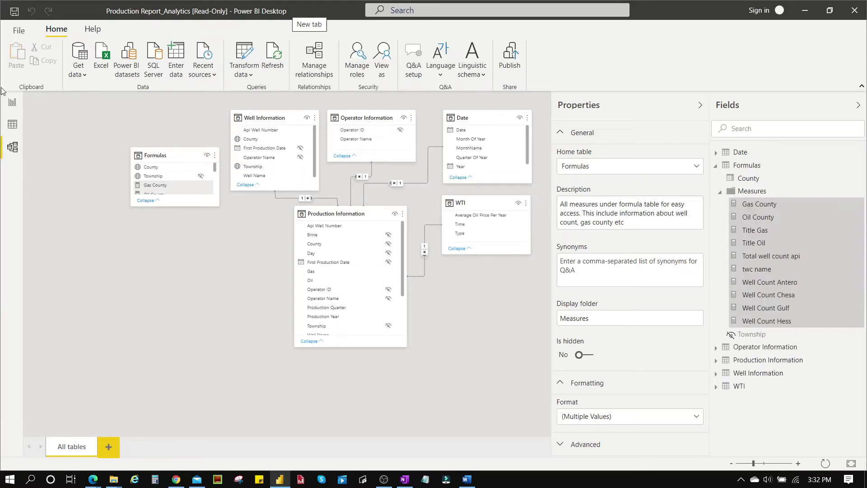
Step: Return to Report view and confirm Formulas lists its ten measures inside the Measures folder
click(12, 103)
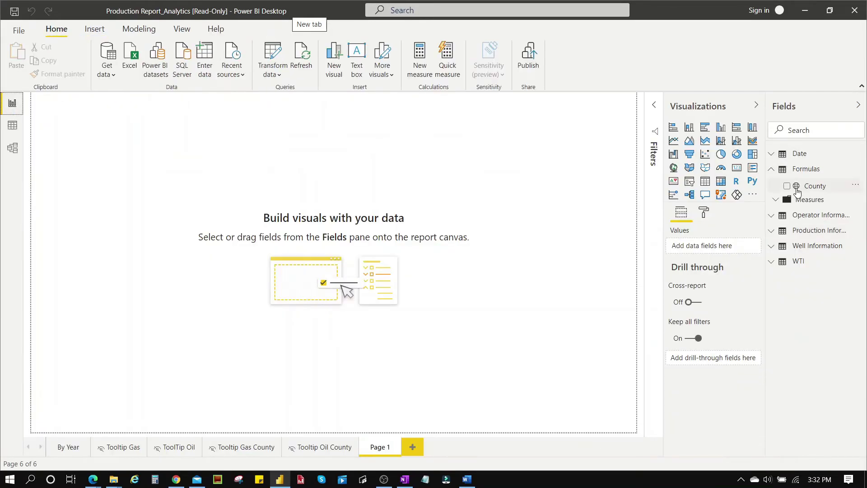
click(770, 172)
click(771, 172)
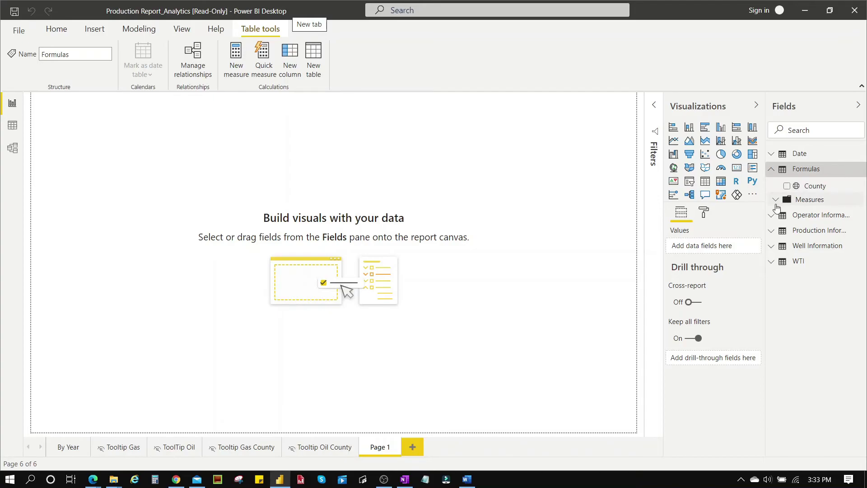
click(776, 208)
click(776, 201)
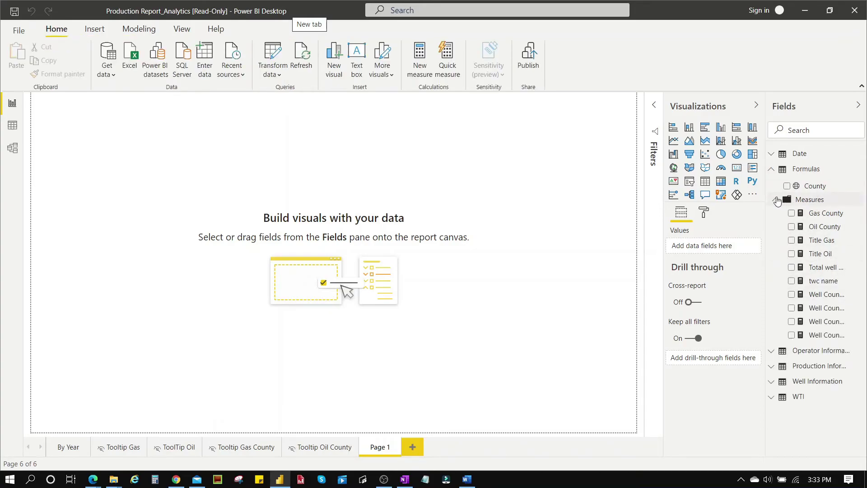
click(776, 200)
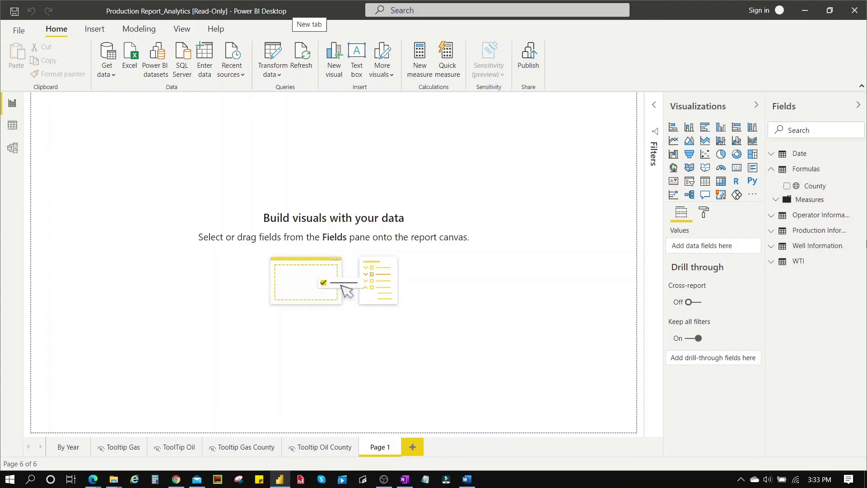